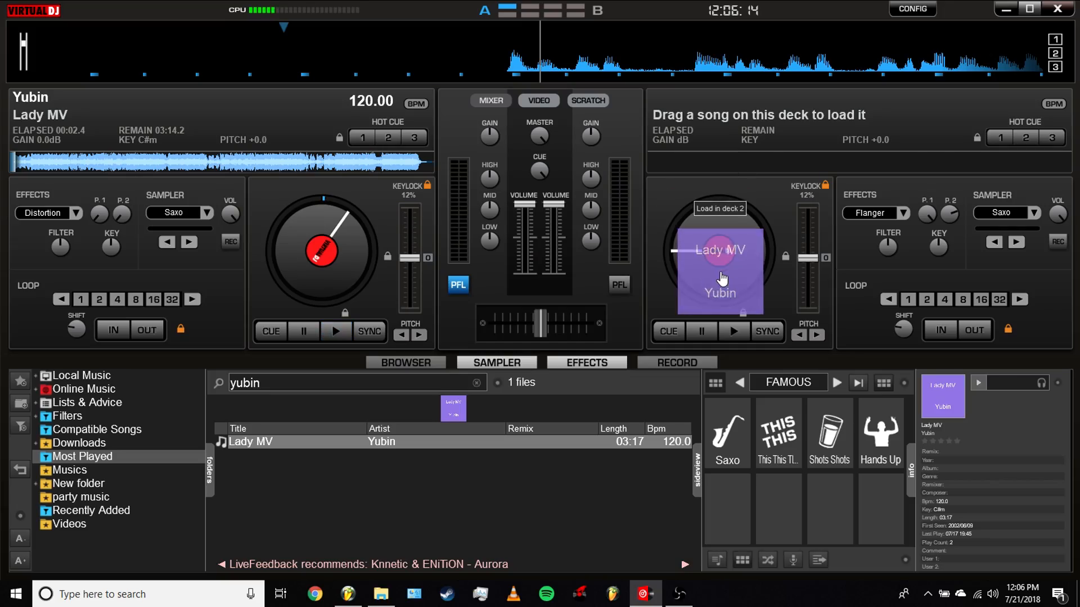
- Load "Lady MV" by Yubin into deck 2 and start playing it
drag(722, 278, 722, 277)
click(733, 331)
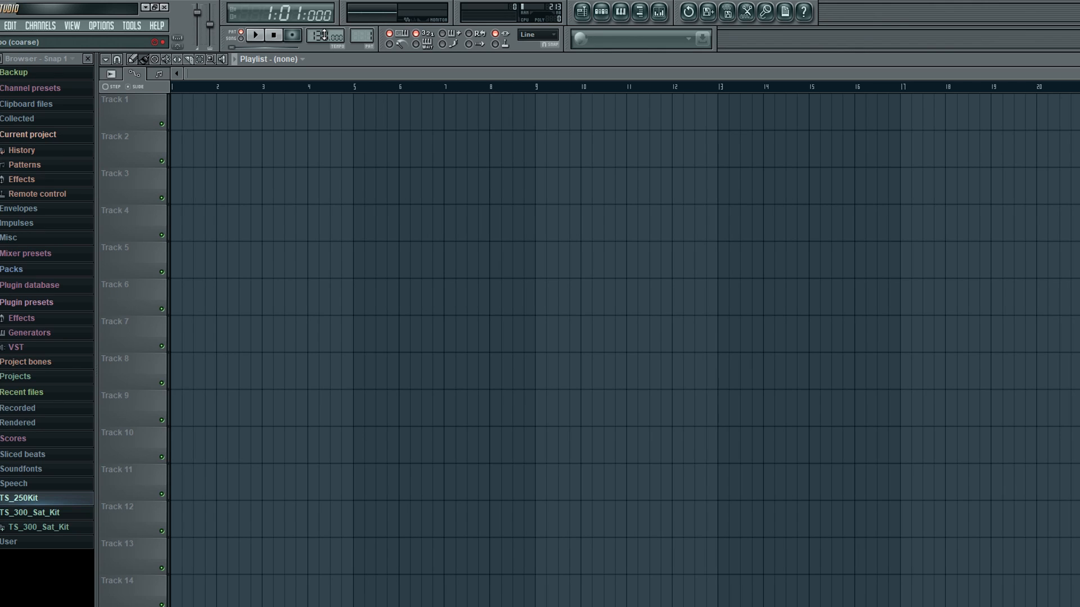
- Switch to FL Studio, open the tempo tapper for the project tempo and tap along with the song's beat
right_click(369, 36)
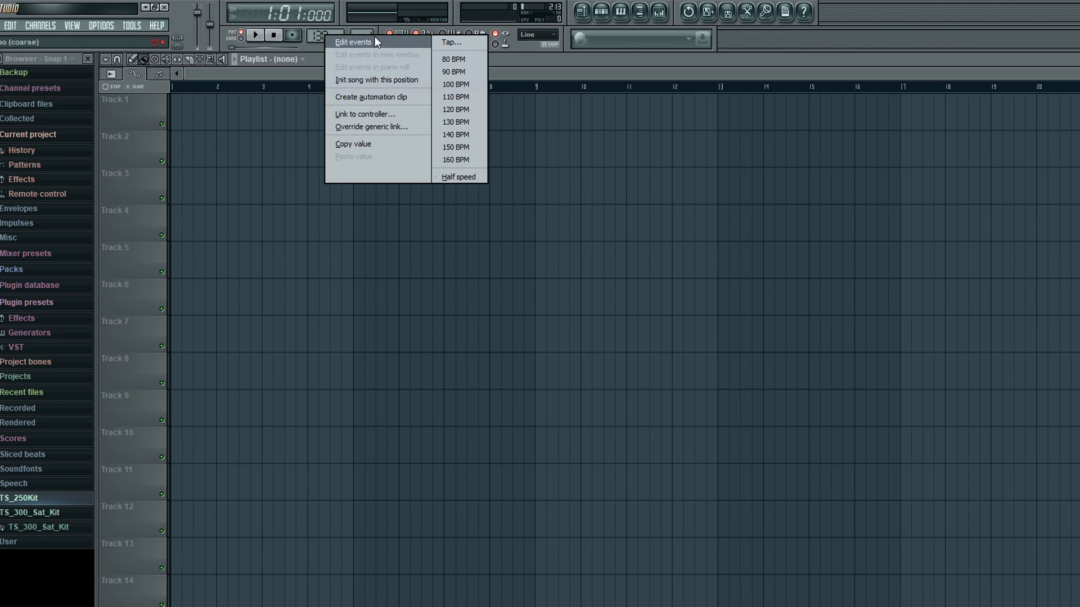
click(445, 41)
click(583, 377)
click(583, 376)
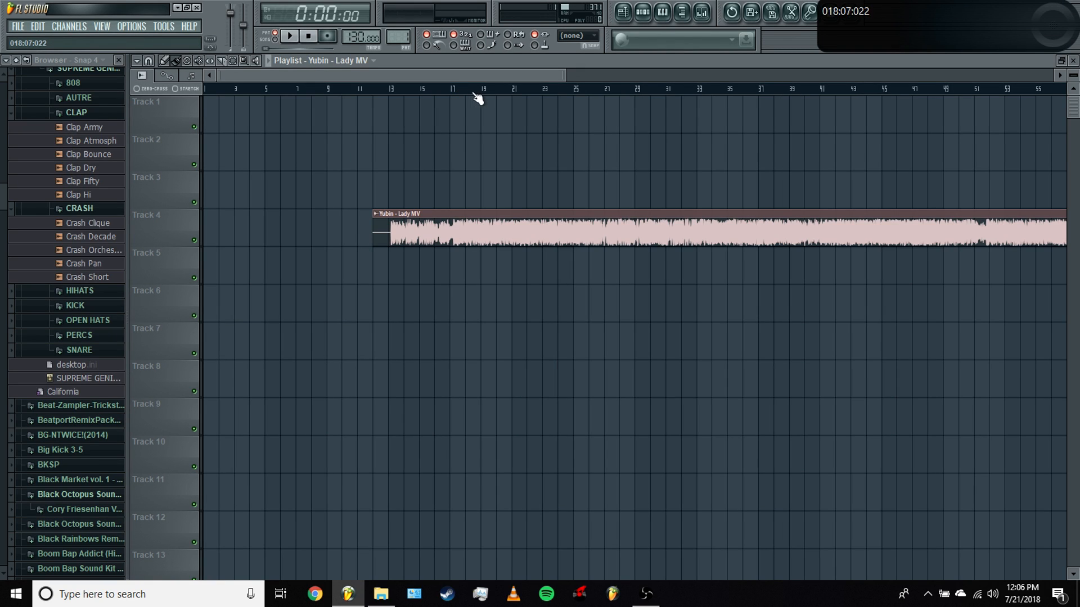
- Place the Yubin - Lady MV clip at the start of Track 1, shorten it to just past four bars and play it back
scroll(470, 92, down, 4)
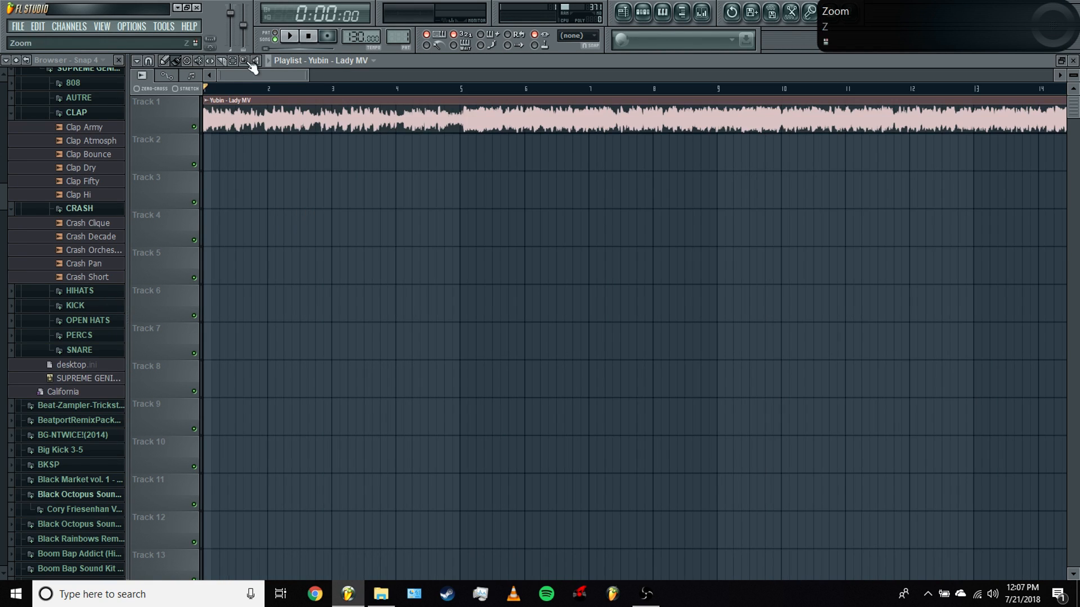
scroll(289, 93, down, 5)
scroll(829, 92, down, 1)
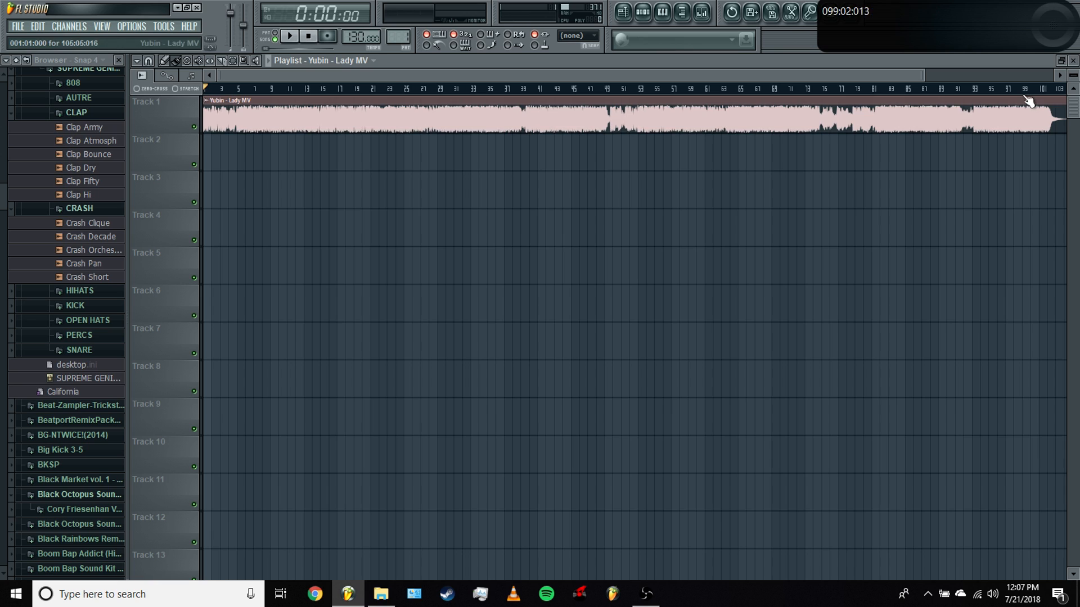
scroll(1025, 99, down, 1)
drag(1036, 103, 231, 103)
scroll(234, 89, up, 10)
drag(296, 74, 171, 90)
drag(662, 106, 639, 106)
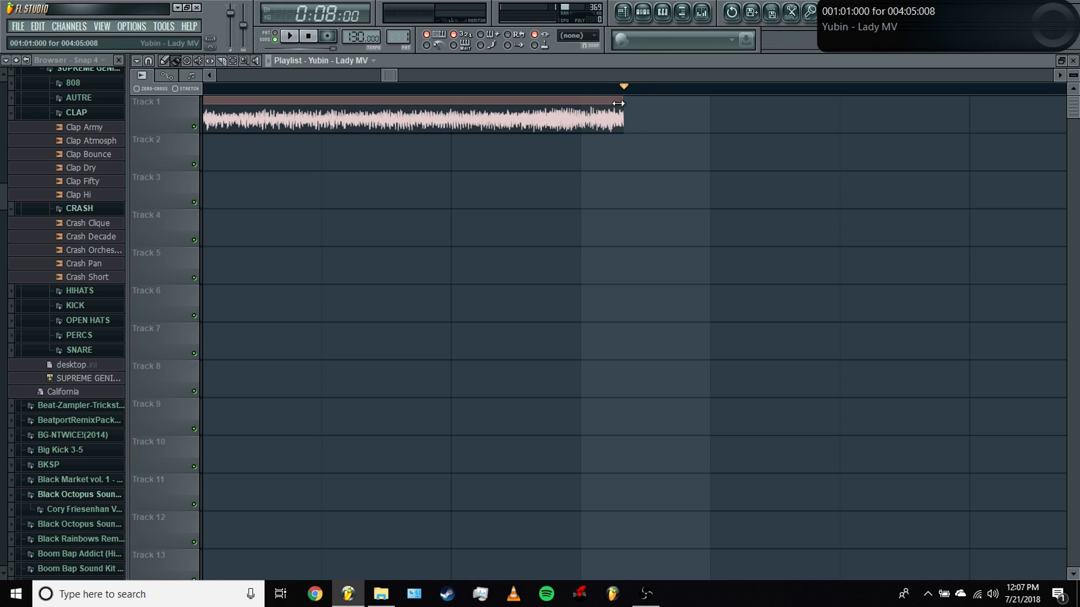
key(space)
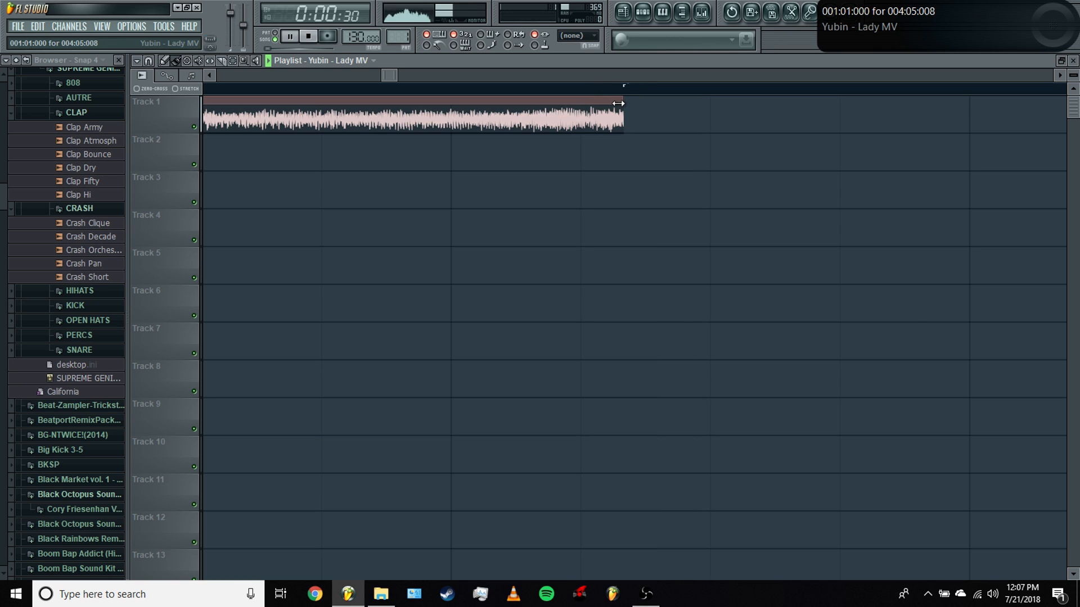
scroll(609, 92, down, 5)
scroll(612, 91, down, 3)
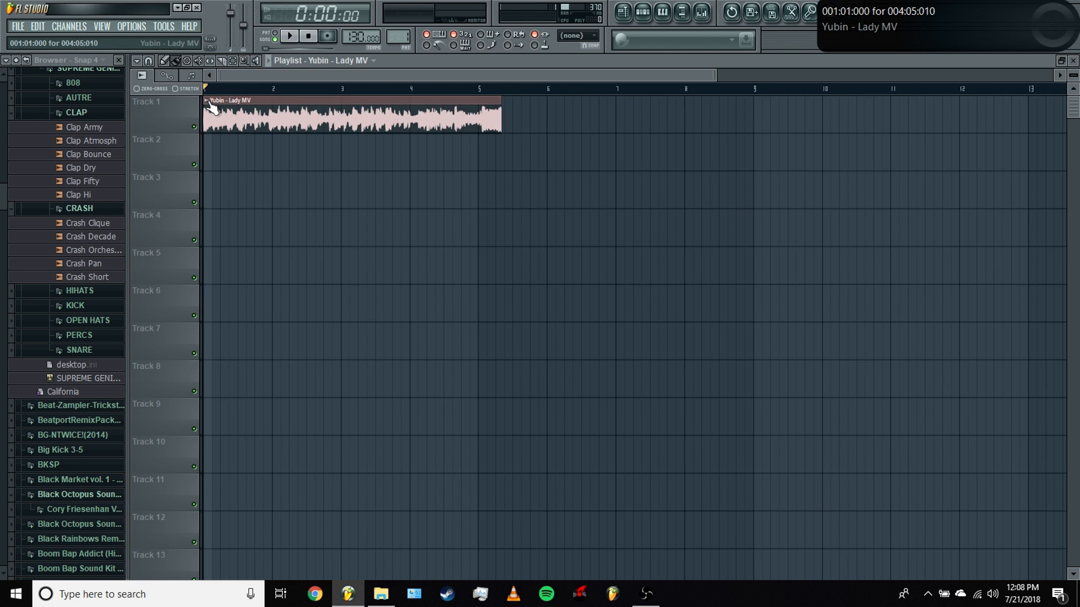
- Fit the Yubin - Lady MV clip to tempo, choosing the 130 project tempo as its source tempo
click(208, 100)
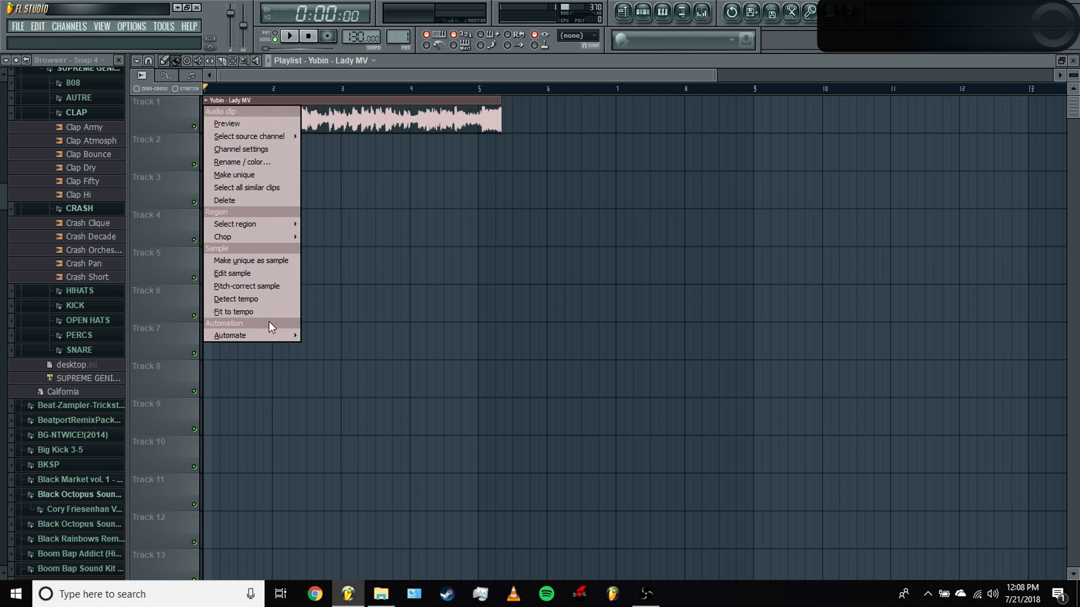
click(240, 311)
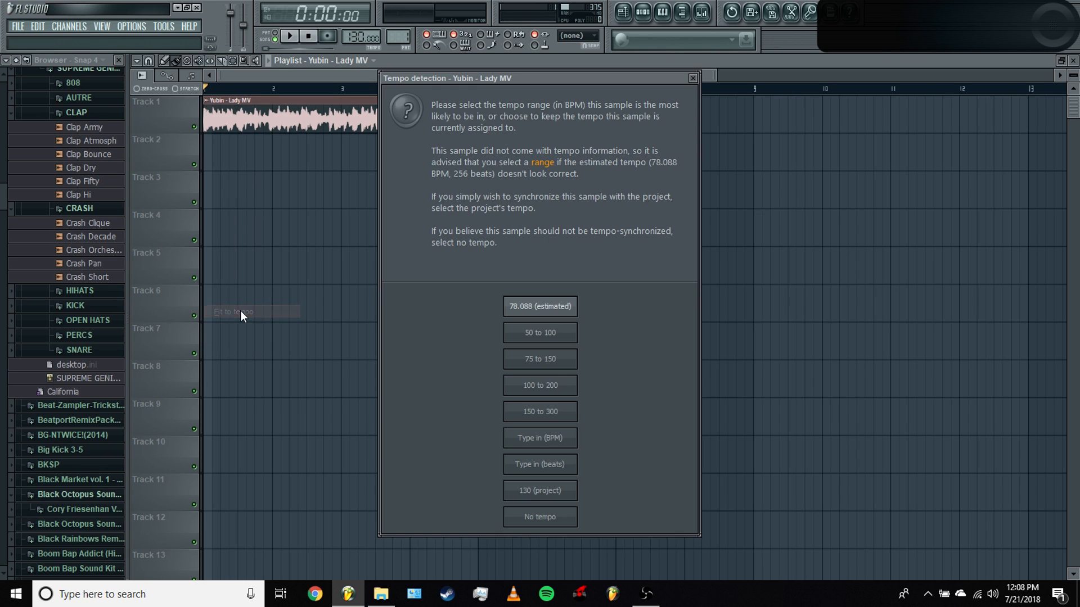
click(550, 490)
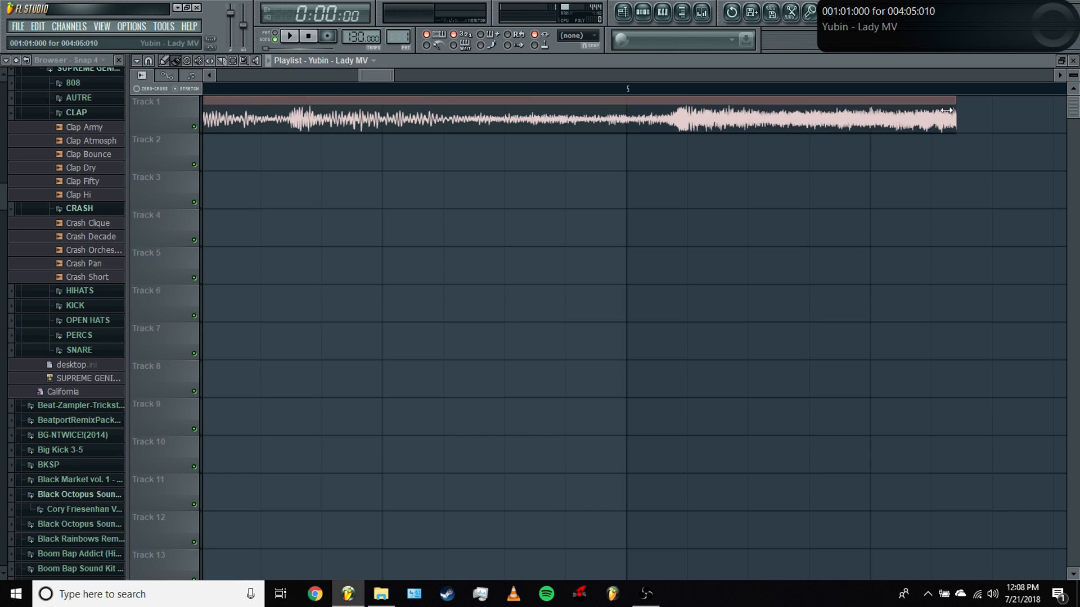
- Trim the end of the Lady MV clip on Track 1 so it stops exactly at bar 5
drag(946, 111, 613, 100)
scroll(631, 99, up, 2)
scroll(613, 99, down, 5)
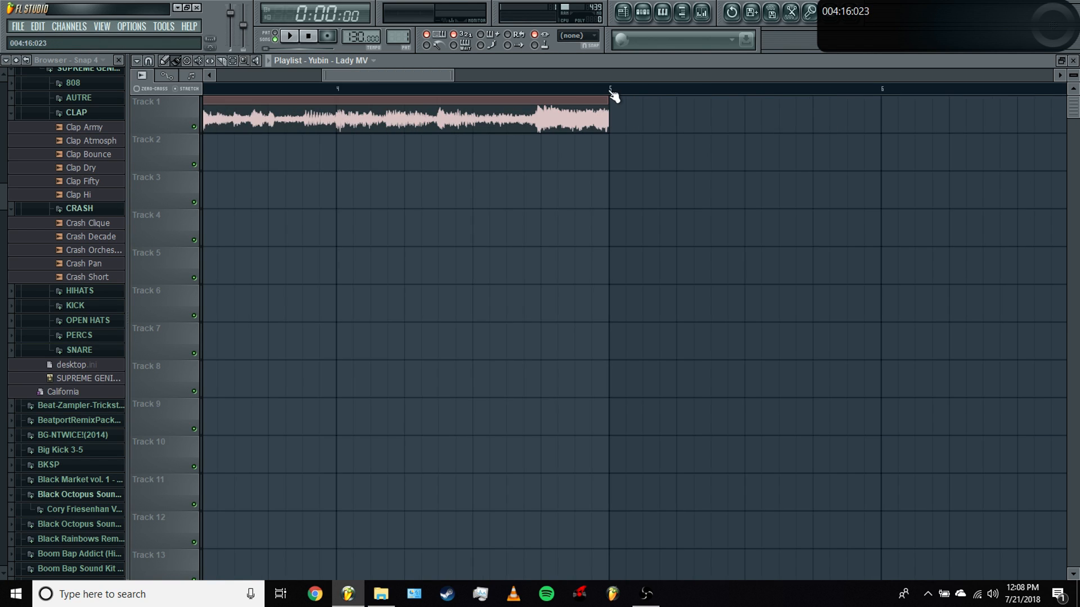
- Play the trimmed Lady MV clip with the metronome turned on to check its timing
key(space)
scroll(611, 97, down, 4)
click(427, 46)
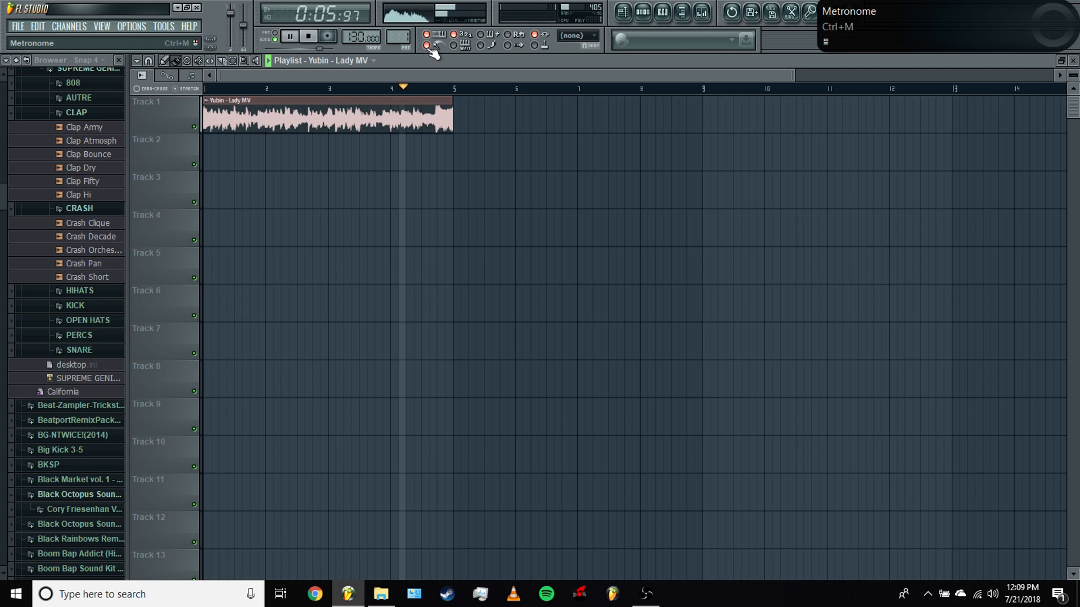
key(space)
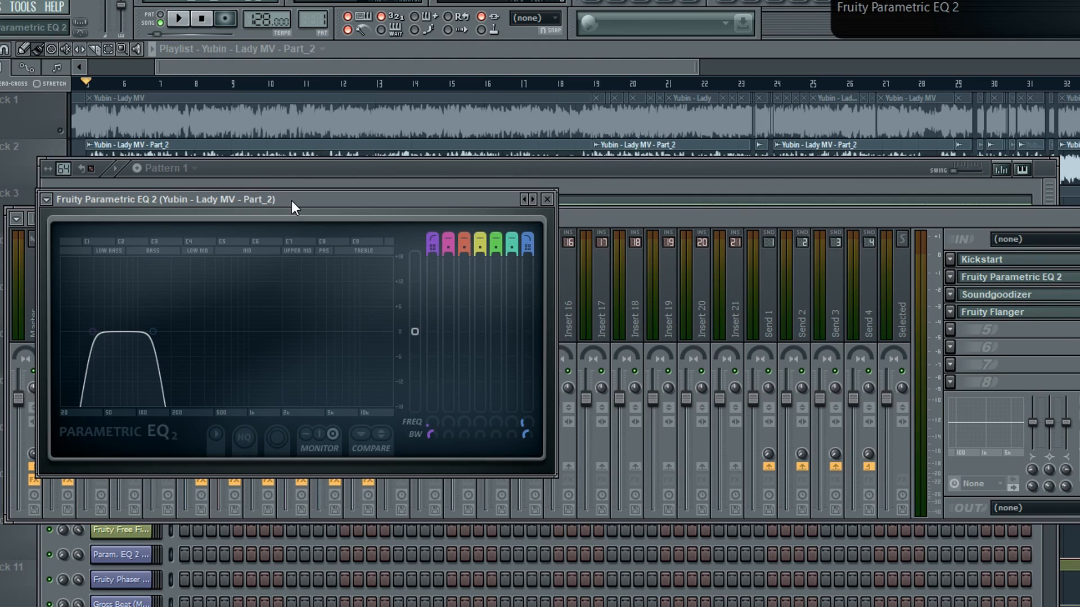
- Adjust the band 7 low-pass cutoff in Fruity Parametric EQ 2 for Yubin - Lady MV - Part_2 and play the result
drag(291, 201, 300, 124)
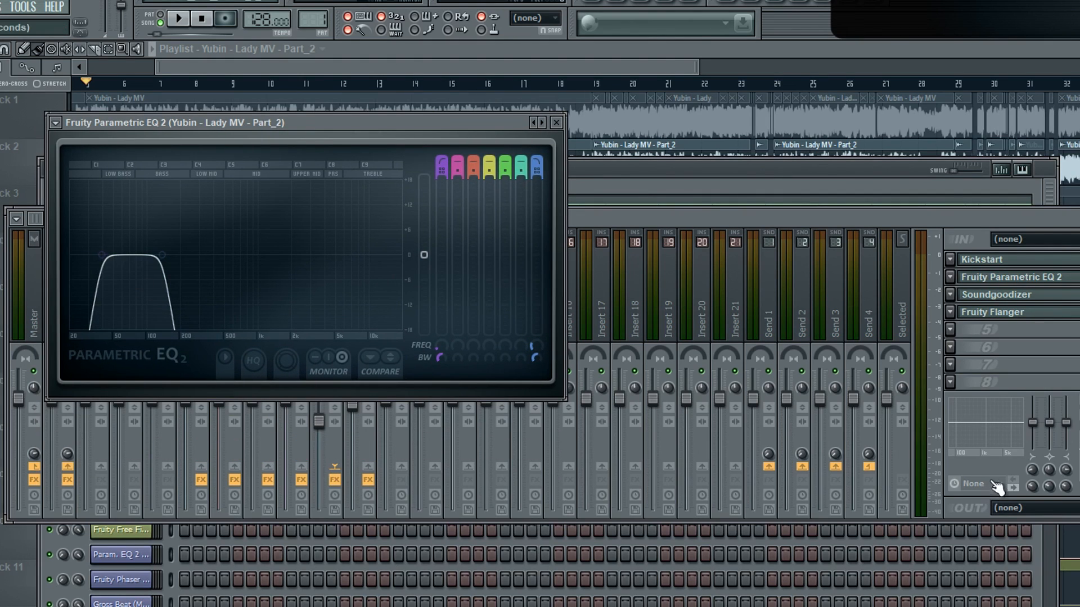
mouse_move(162, 254)
mouse_down()
mouse_move(178, 253)
mouse_move(166, 254)
mouse_up()
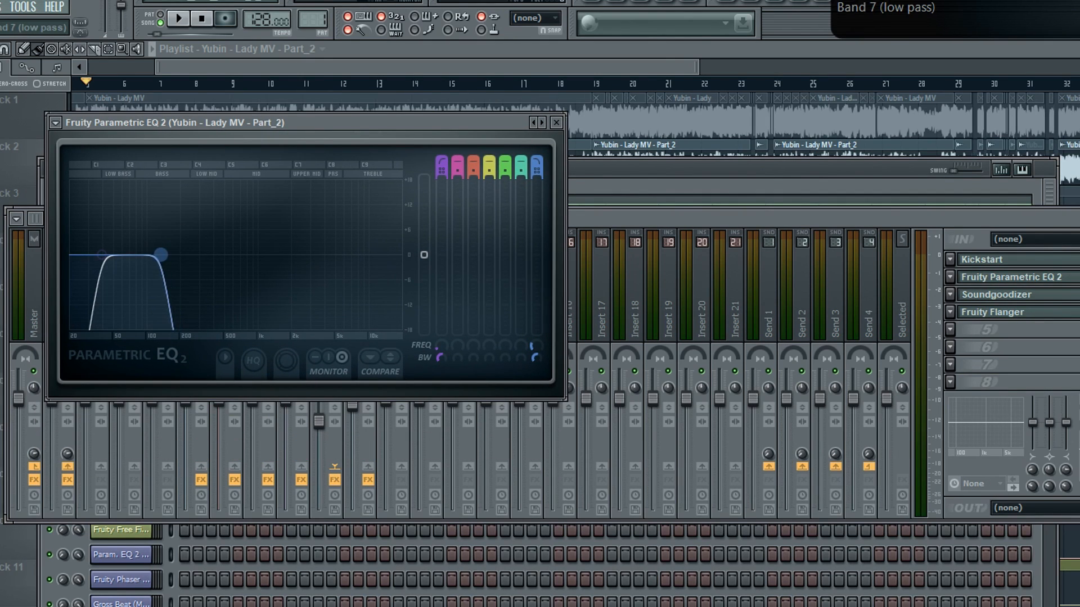
key(space)
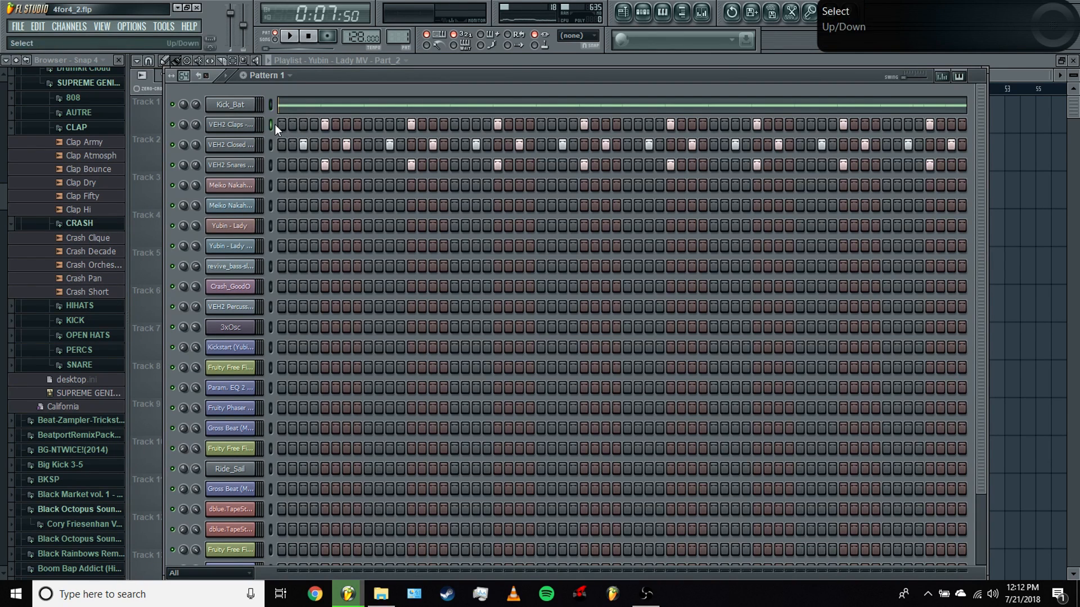
- Select the VEH2 claps, snares and closed hi-hat channels of Pattern 1 in turn and play the drum pattern
click(552, 336)
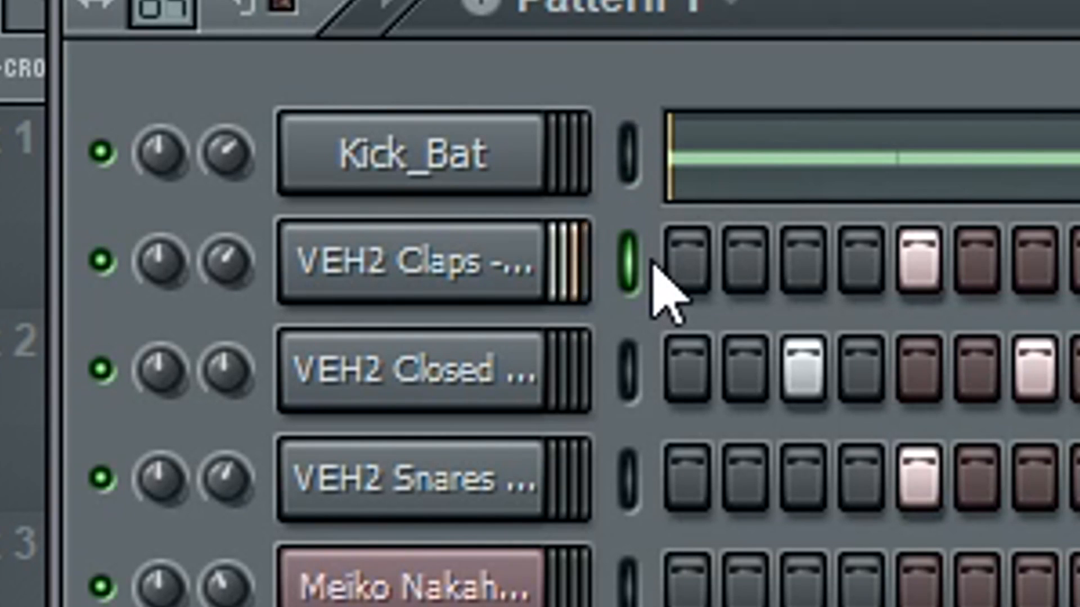
click(628, 478)
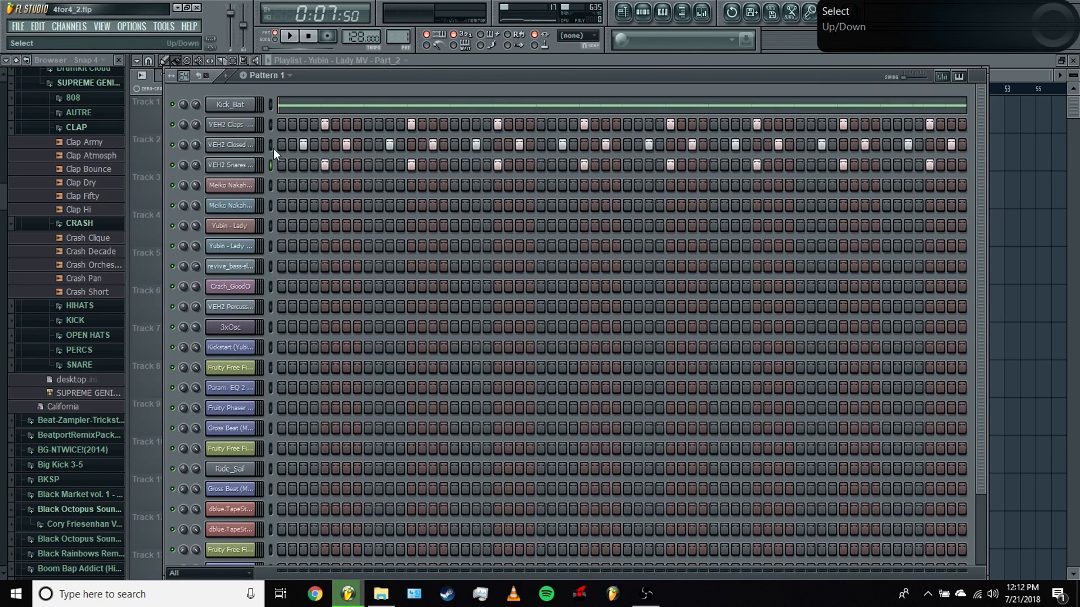
click(270, 145)
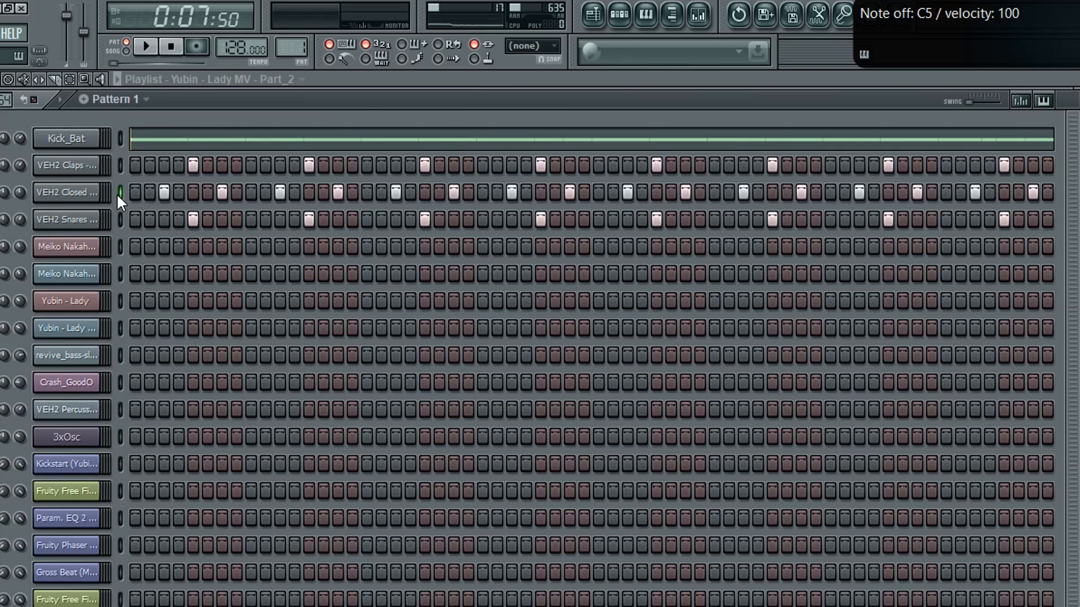
key(space)
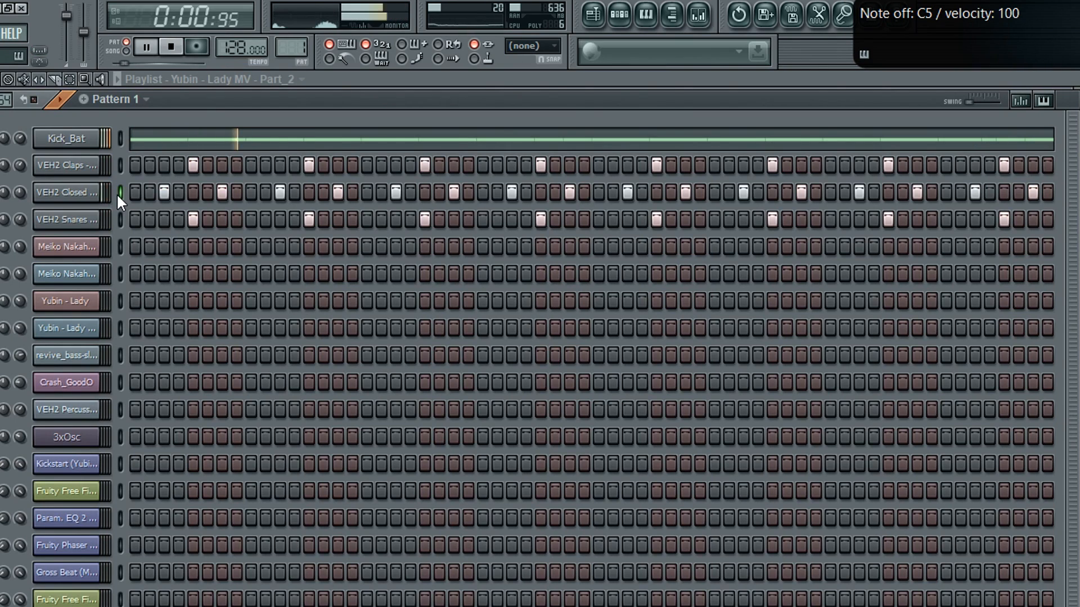
key(space)
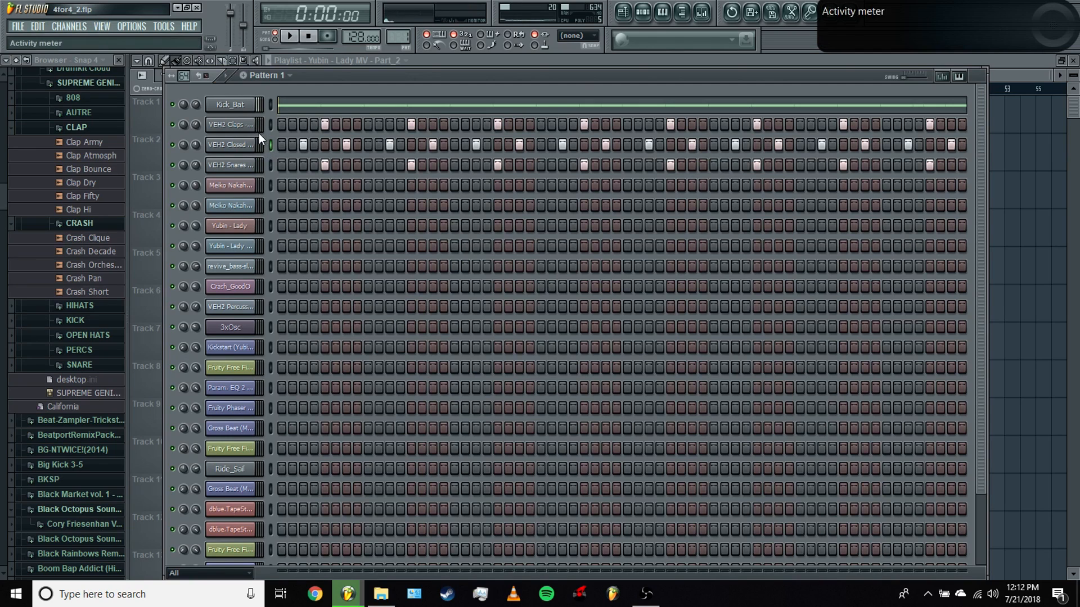
- Select the Kick_Bat channel, bring up Fruity Free Filter on mixer Insert 1 and open the options of its Freq control
right_click(176, 105)
right_click(237, 105)
click(278, 104)
scroll(307, 92, down, 3)
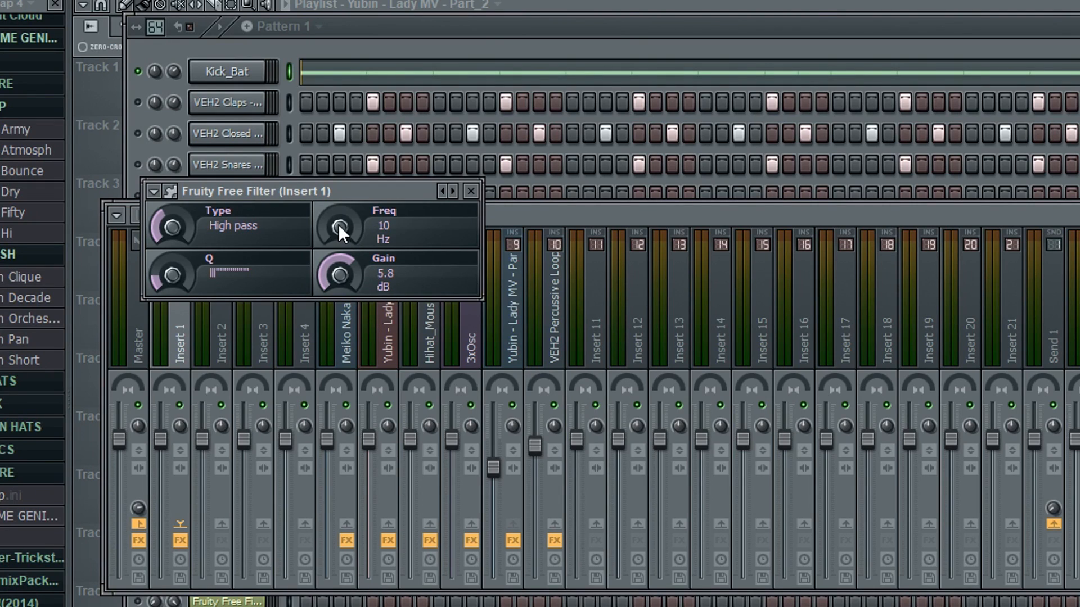
right_click(338, 223)
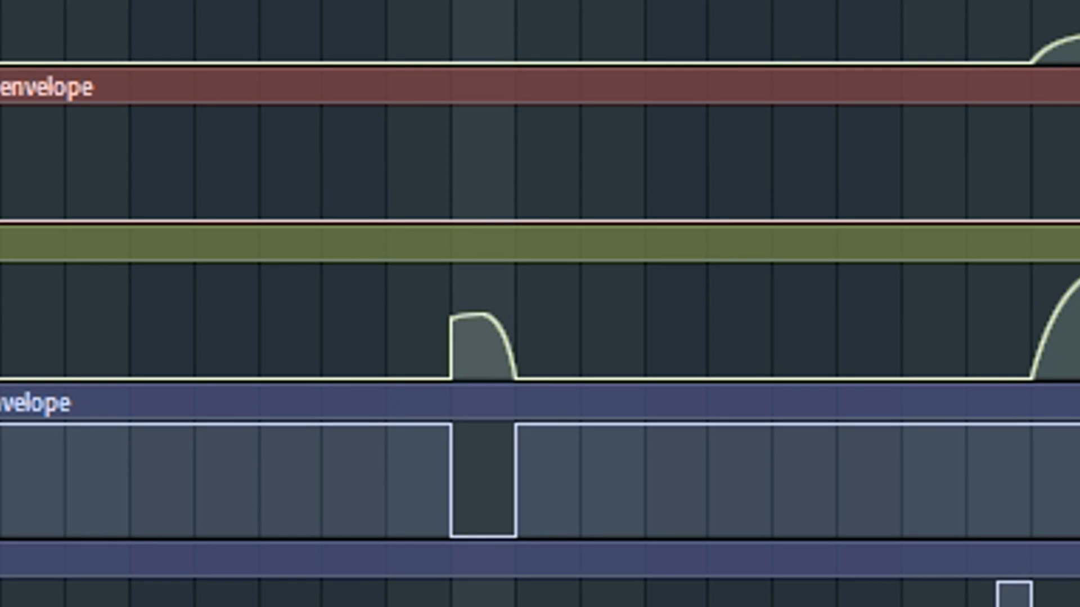
- Solo the percussive loops on Track 6 and move the playback position to about bar 19
key(space)
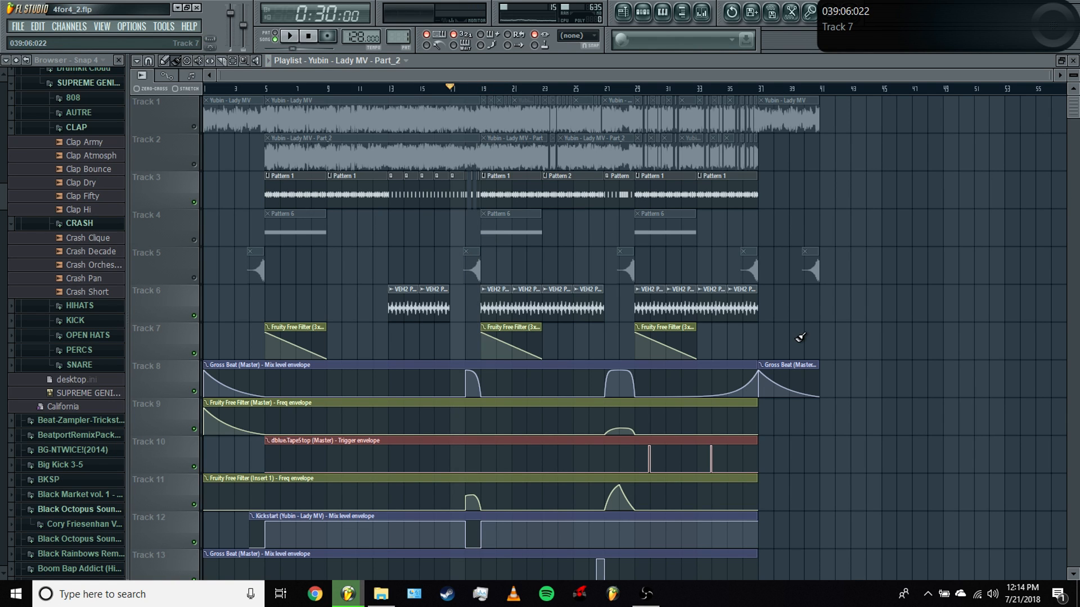
right_click(195, 316)
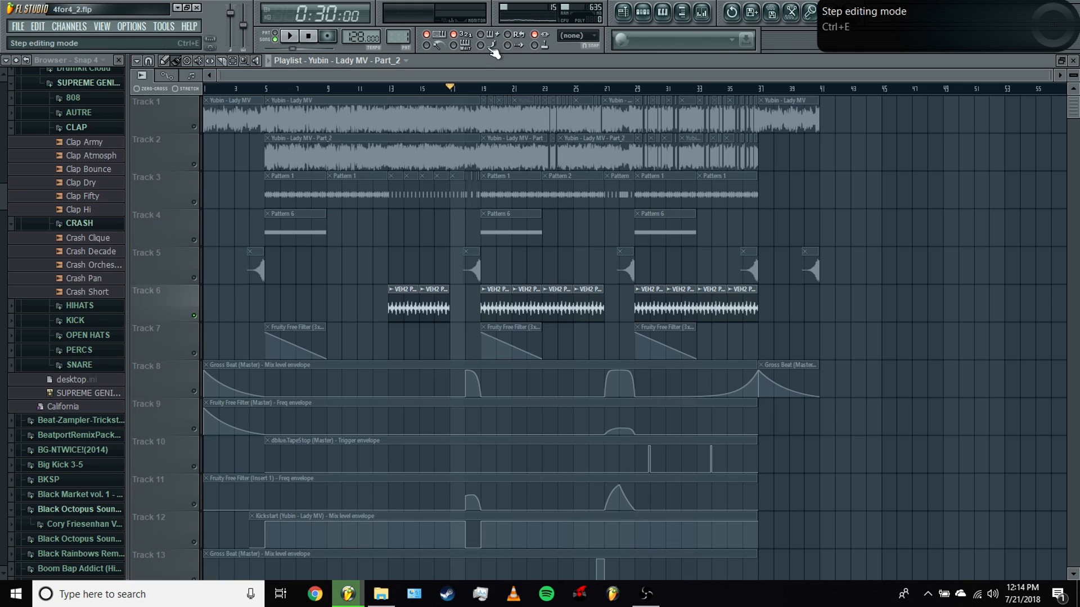
click(492, 88)
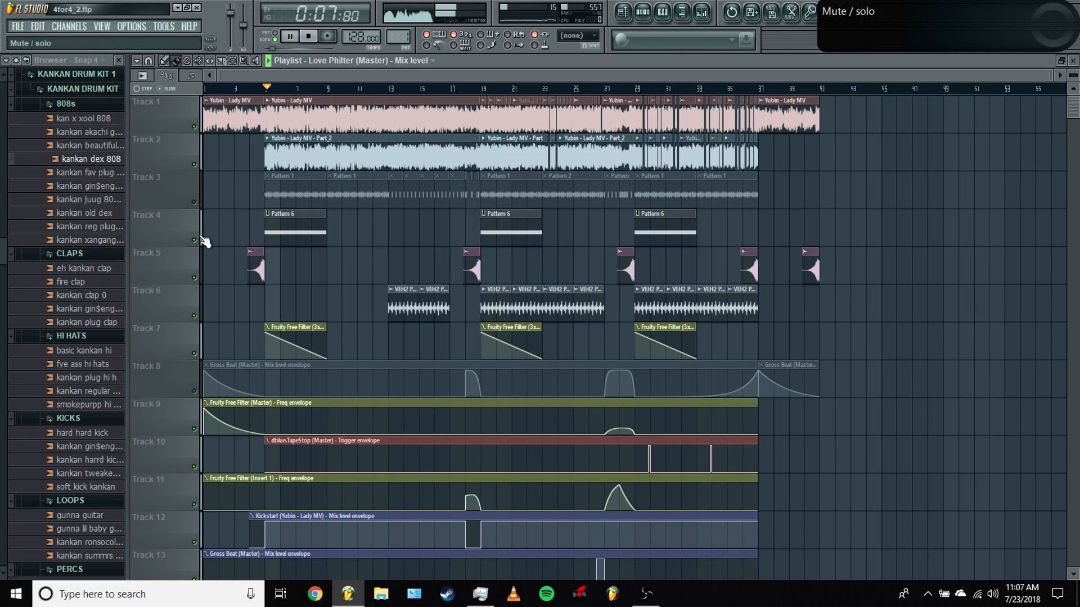
- Bring up the mixer and examine the dblue.TapeStop effect on the Master, moving its window clear of the faders
click(710, 22)
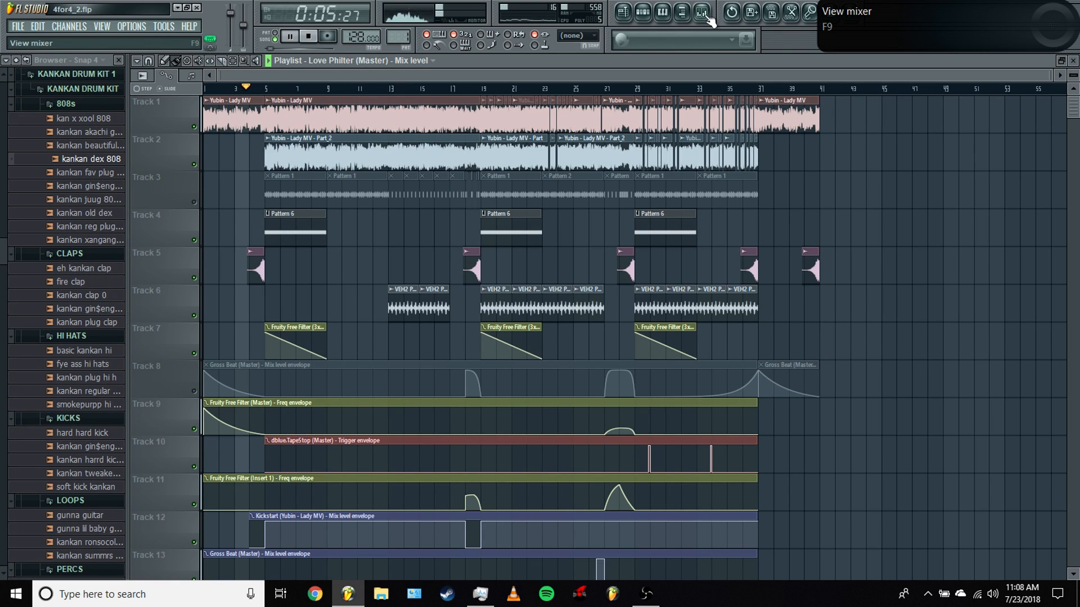
click(703, 13)
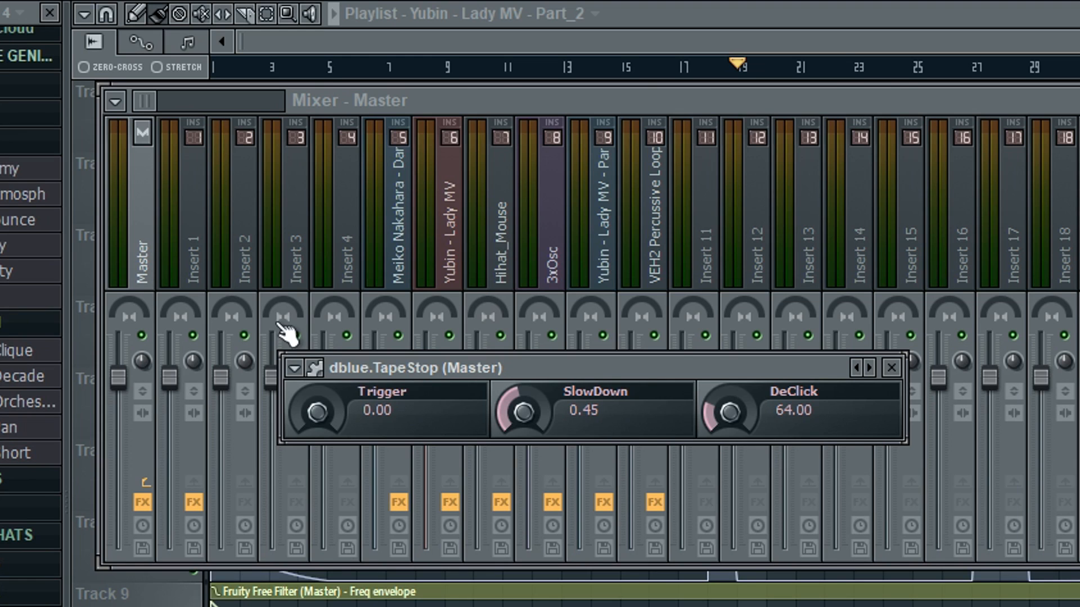
drag(364, 363, 366, 264)
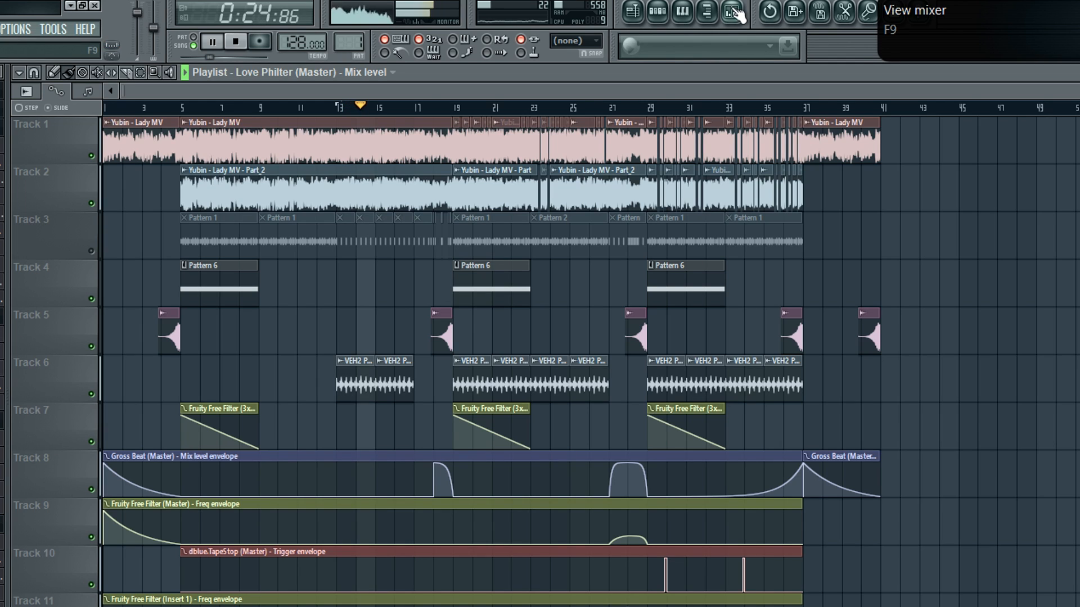
click(733, 13)
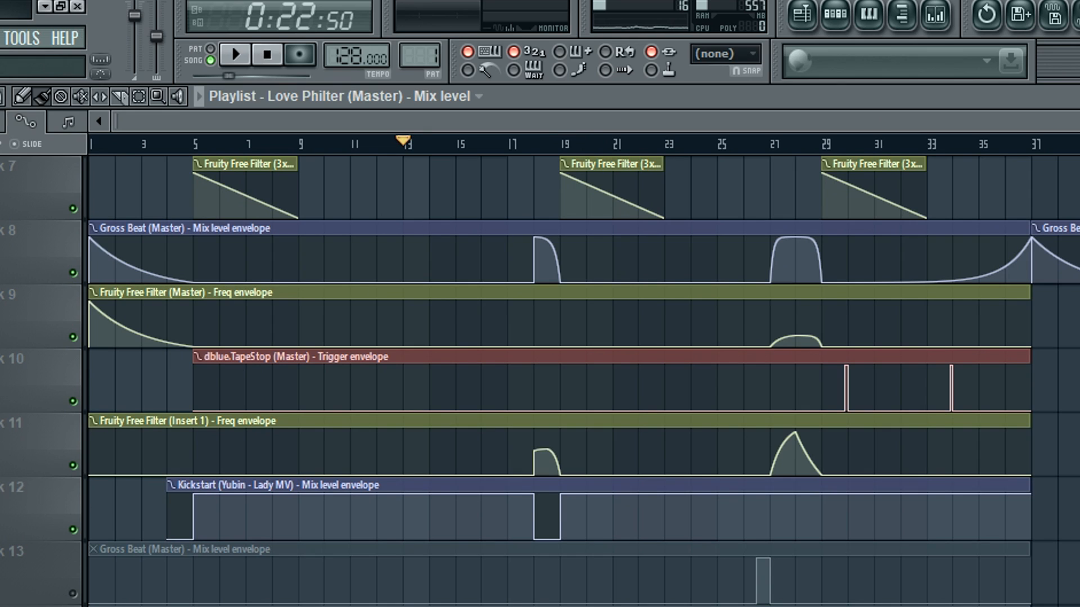
- Examine the chopped Yubin - Lady MV clips on Track 1 between bars 19 and 21
scroll(754, 480, up, 4)
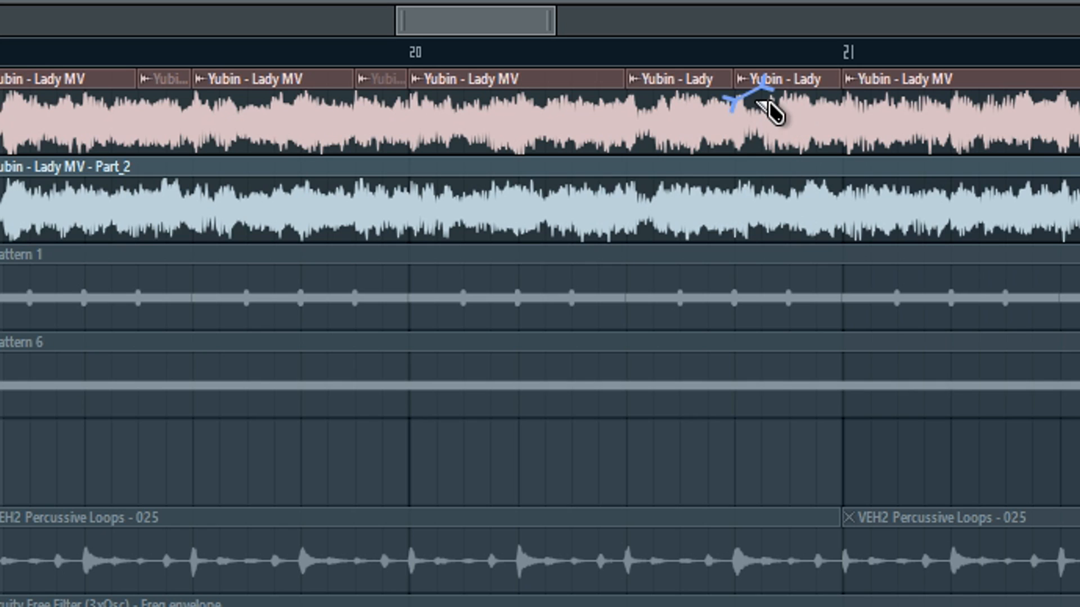
scroll(899, 53, down, 2)
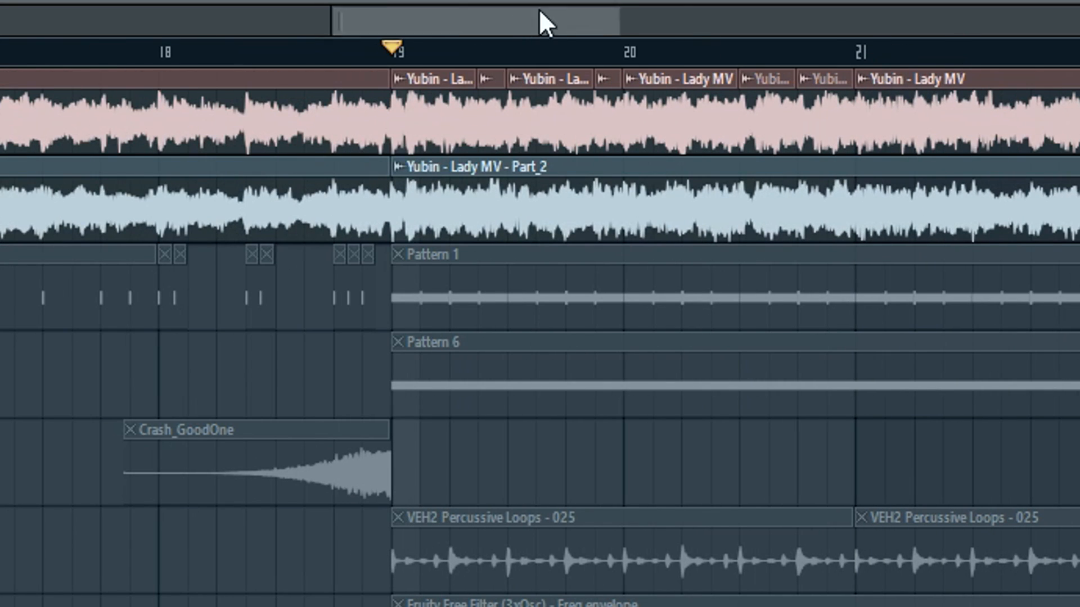